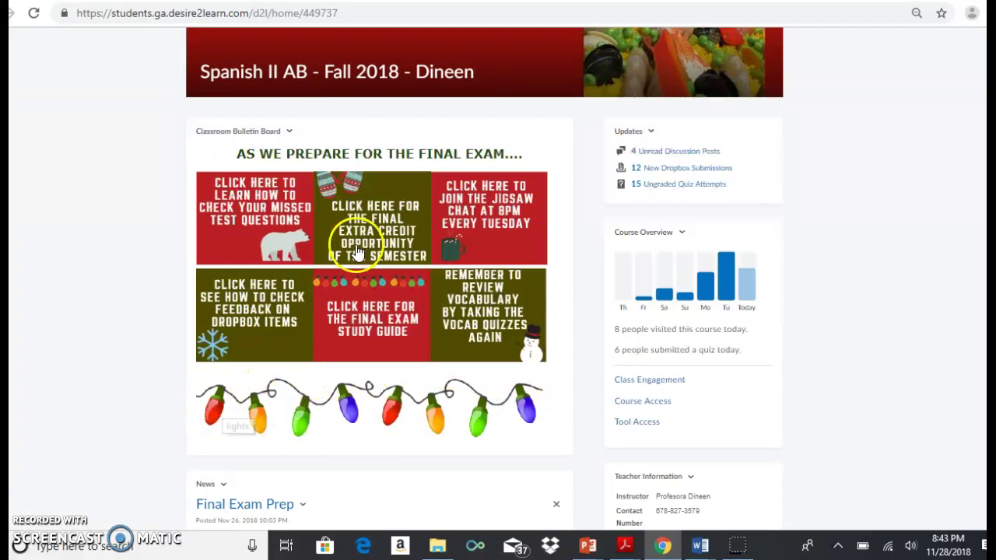
Step: Open the Classroom Bulletin Board widget for editing and show its content with the tile images
left_click(294, 132)
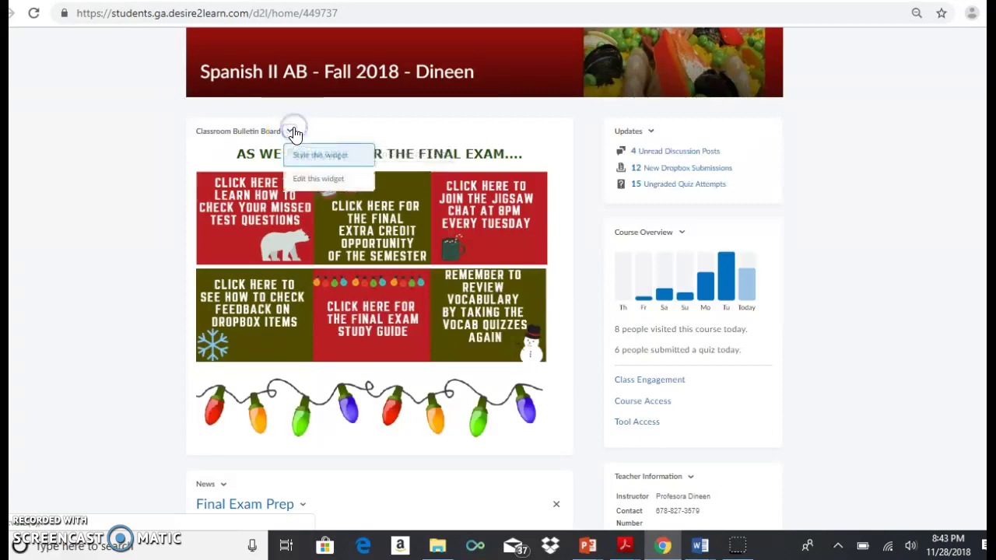
left_click(300, 155)
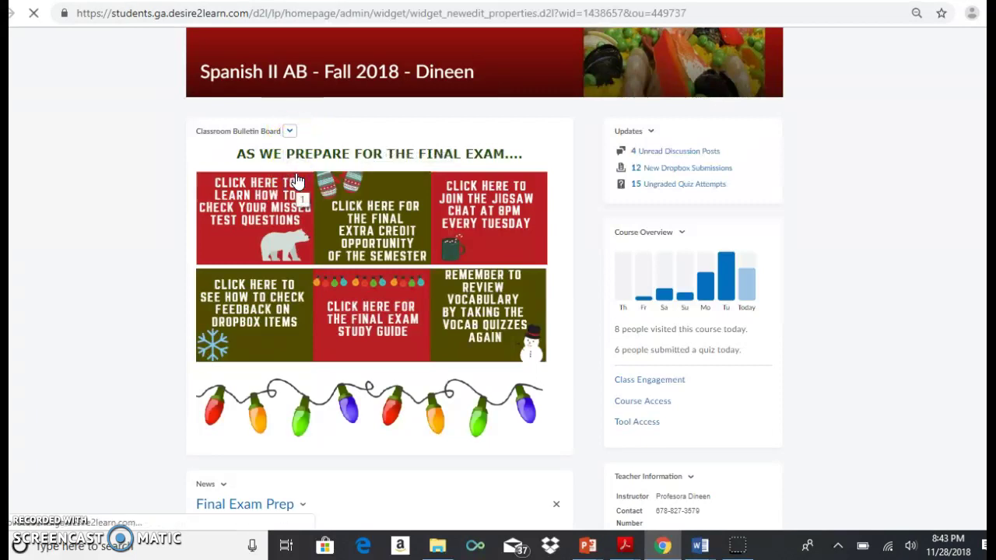
left_click(378, 224)
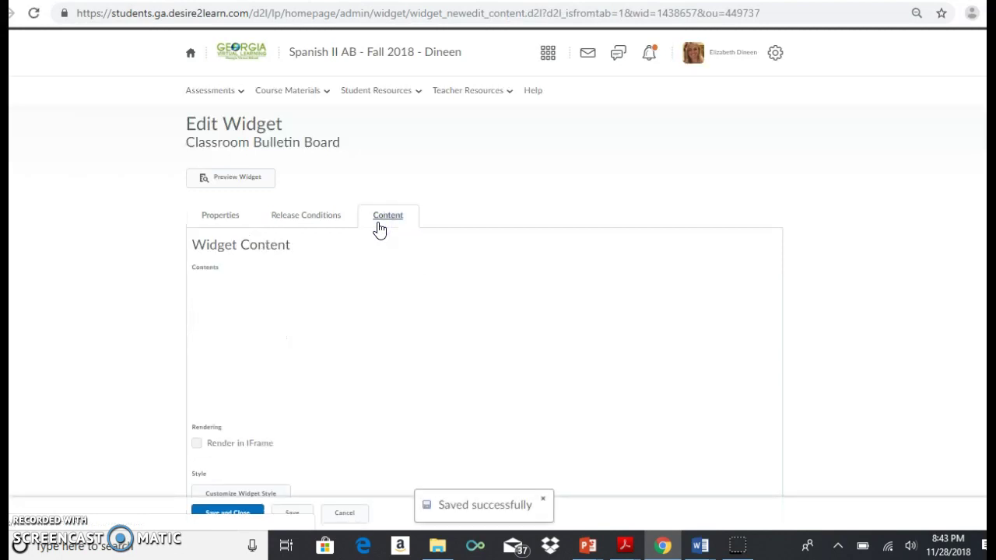
mouse_move(769, 325)
left_mouse_down()
mouse_move(772, 340)
mouse_move(772, 330)
left_mouse_up()
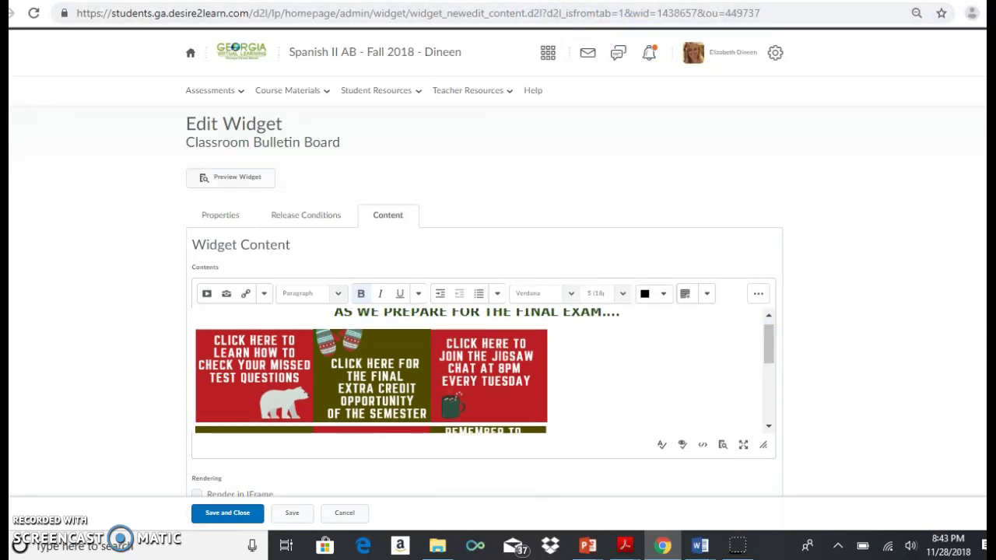
Step: Switch to the US History A Finals design in Canva and launch the Greenshot screenshot app
key("ctrl+Tab")
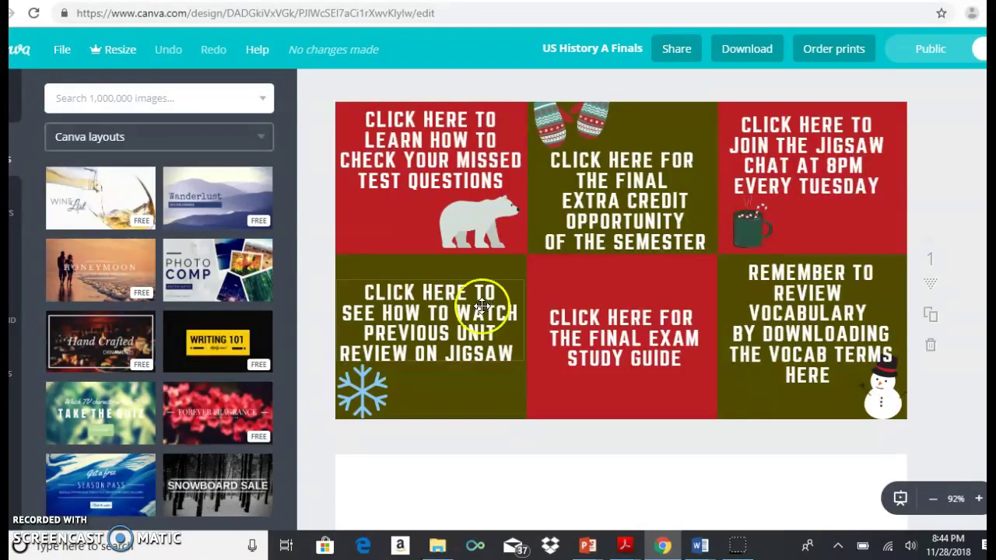
left_click(185, 547)
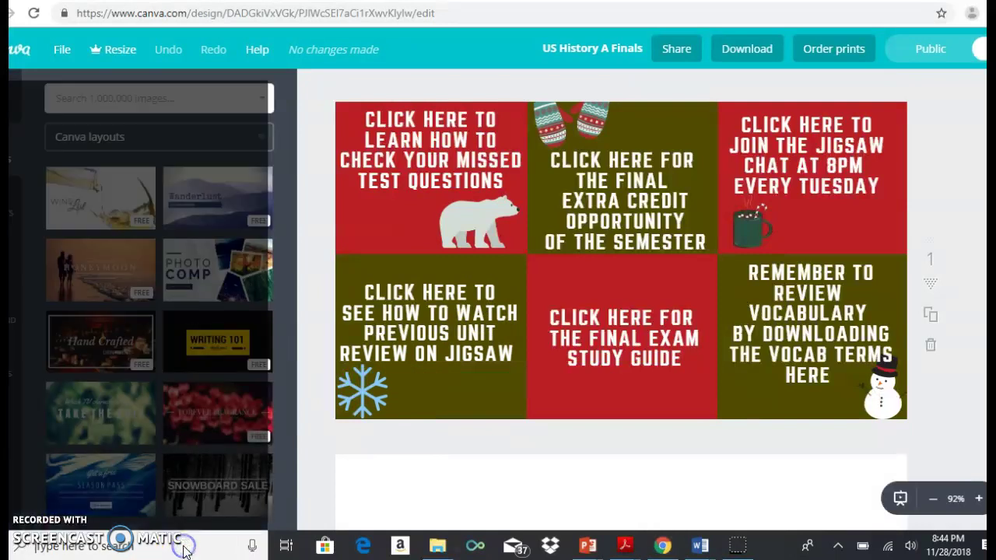
type("green")
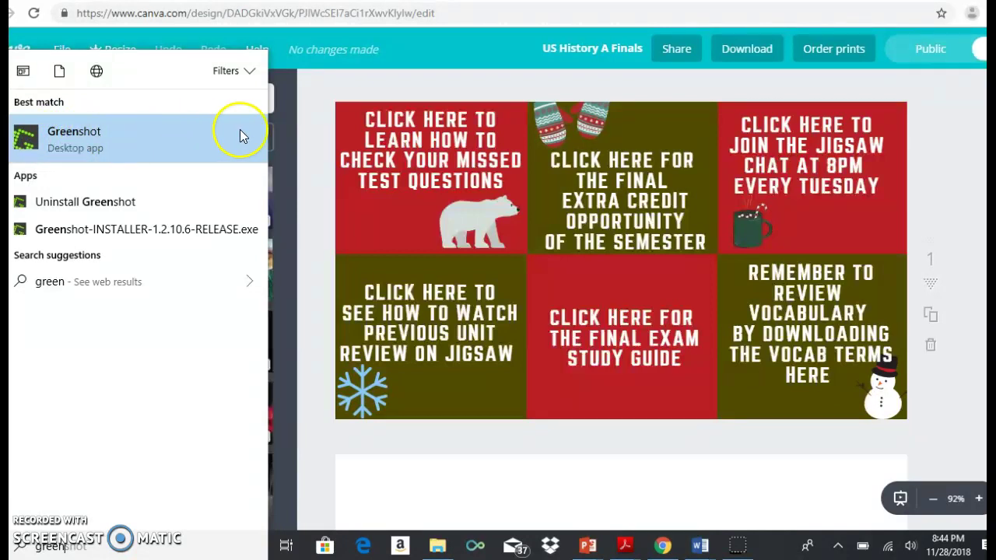
left_click(313, 122)
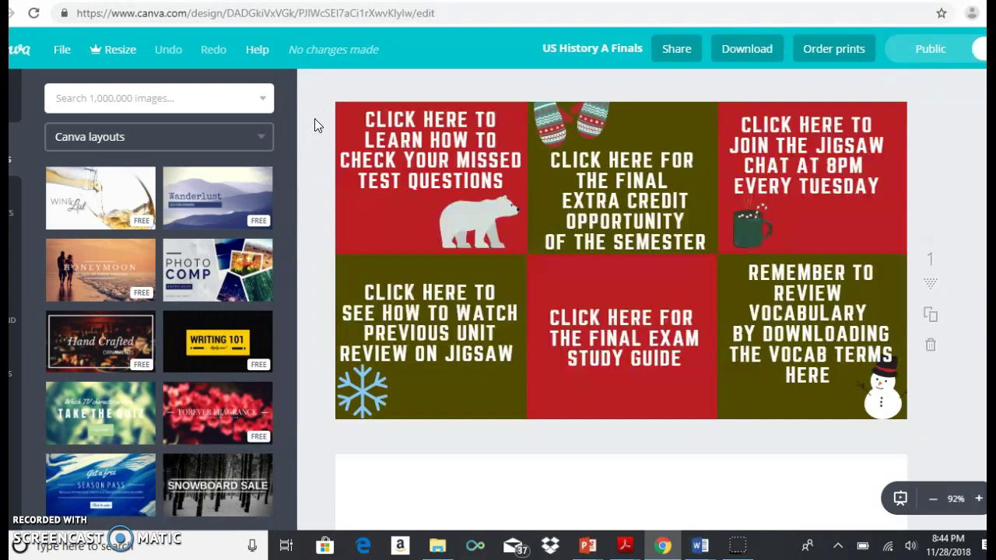
Step: Capture the tile about checking missed test questions with Greenshot and save it as image1 in PNG format in the ELEVATE folder
key("Print")
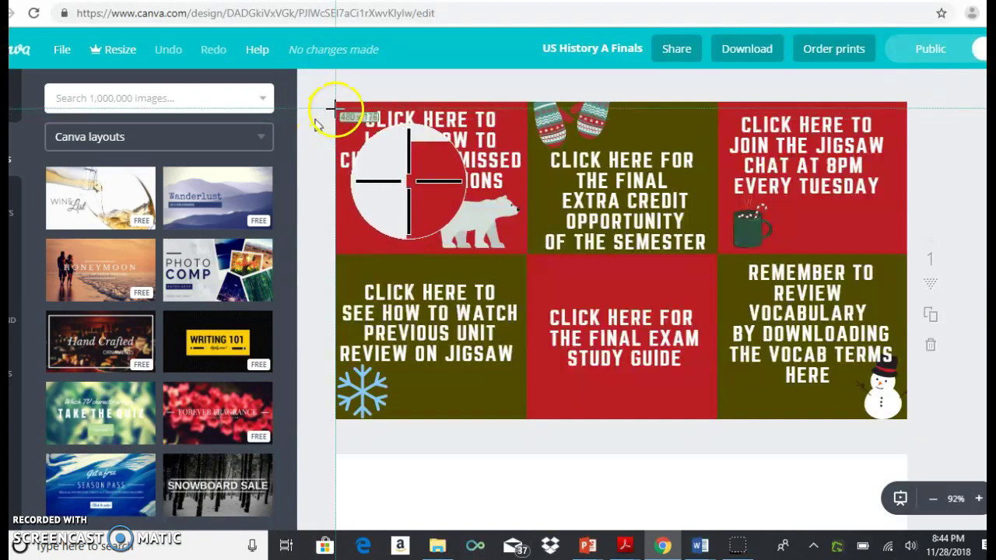
left_click_drag(336, 102, 527, 254)
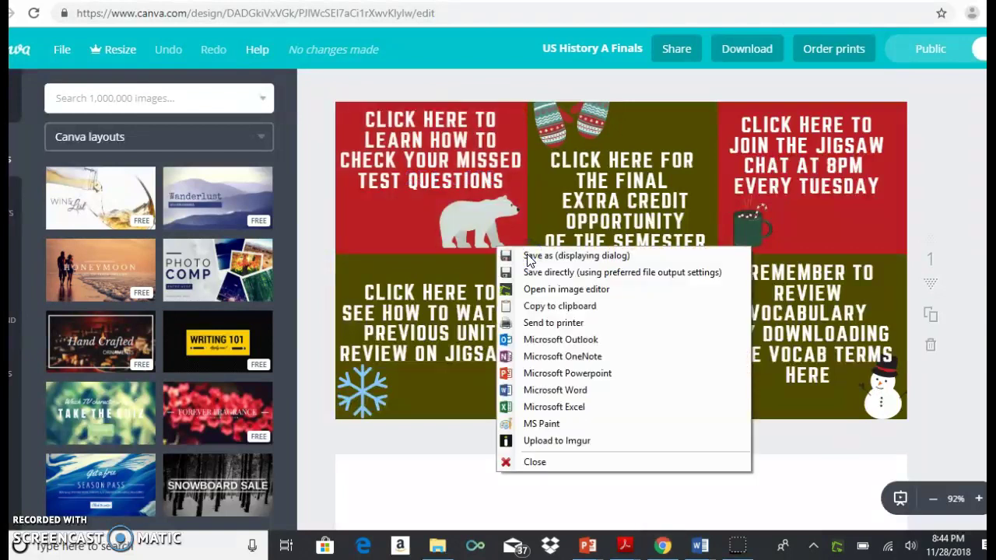
left_click(545, 257)
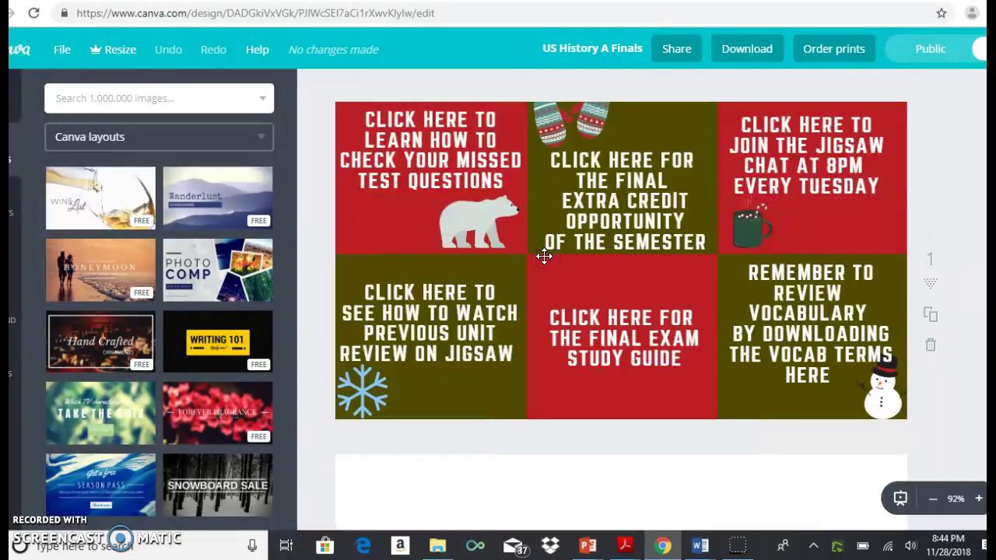
type("image1")
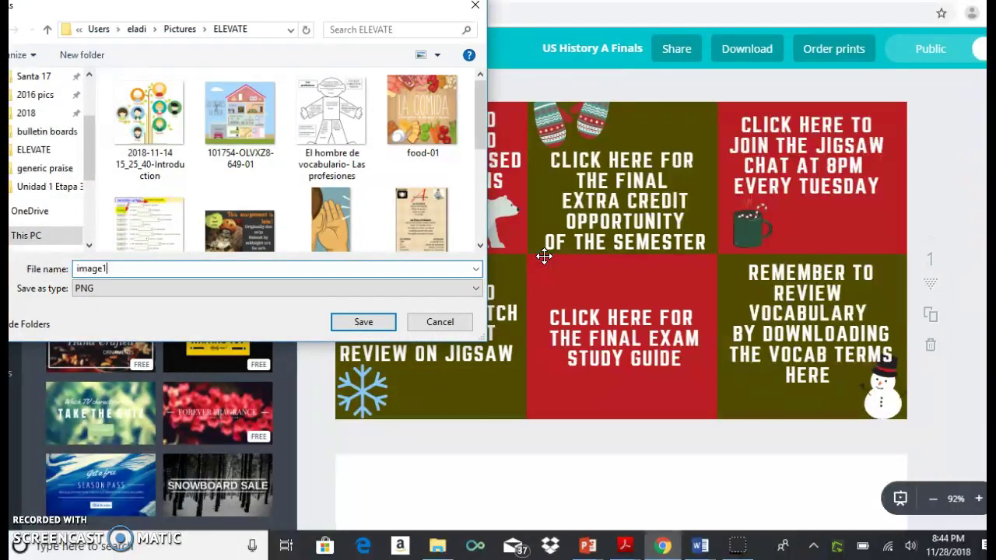
key("Return")
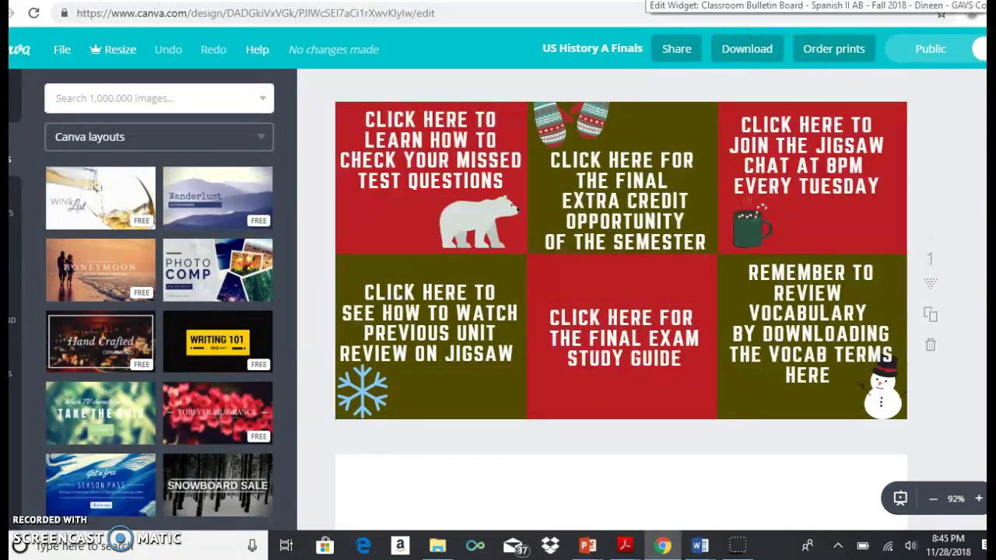
Step: Switch back to the bulletin board widget editor and examine the three first-row tiles as separate images
left_click(654, 1)
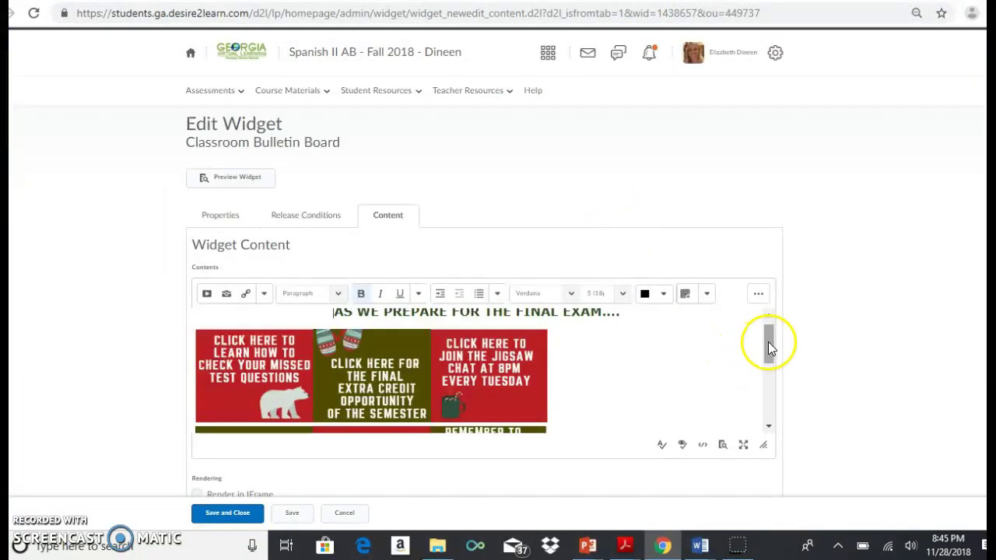
left_click_drag(769, 343, 770, 347)
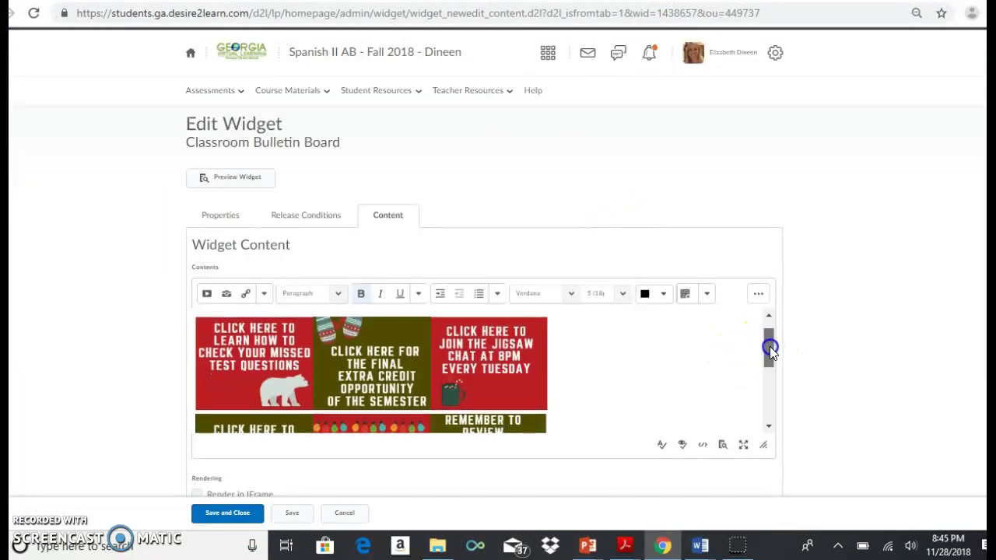
left_click(263, 350)
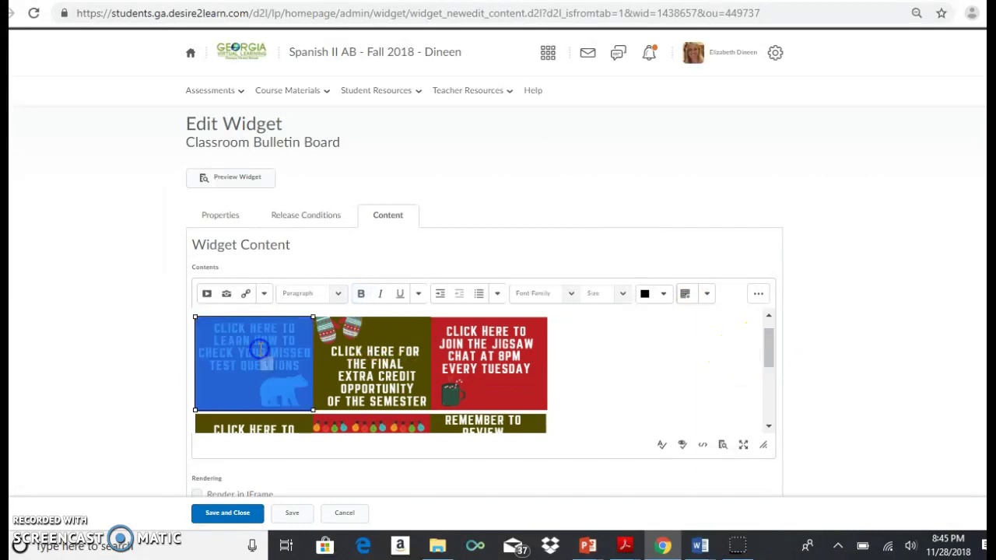
left_click(387, 341)
left_click(467, 371)
left_click(256, 356)
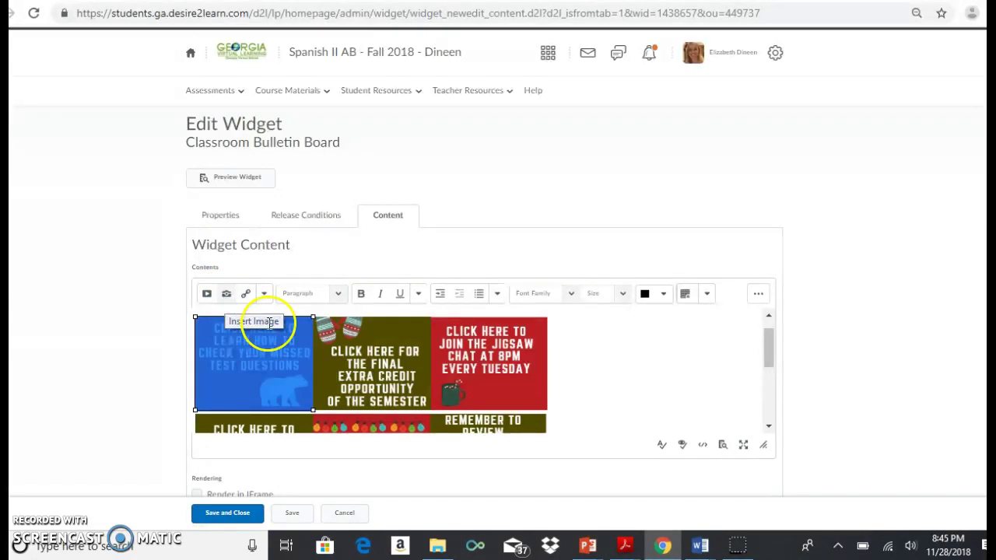
left_click(319, 366)
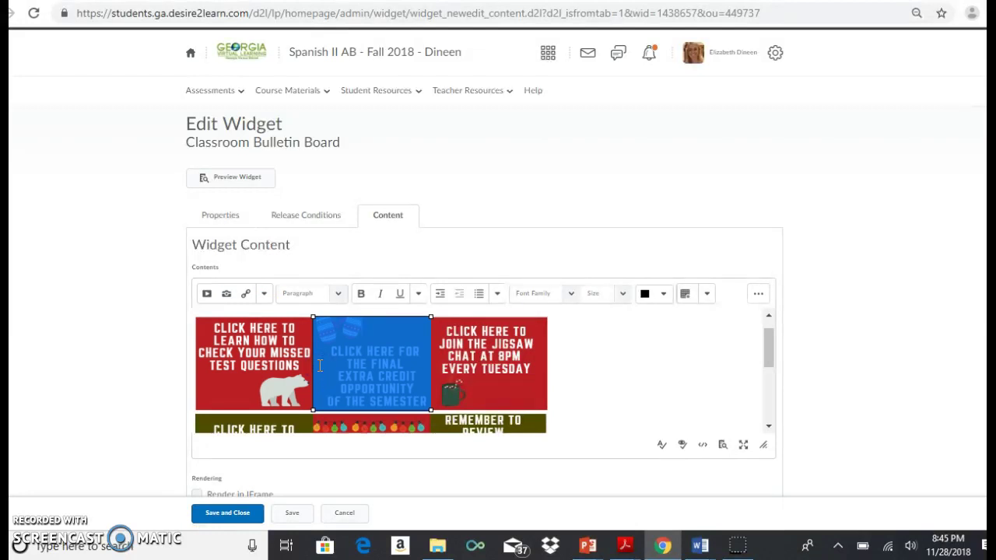
left_click(462, 369)
Step: Remove and re-enter the line break after the Jigsaw chat tile, placing the remaining tiles on a second row
left_click(568, 397)
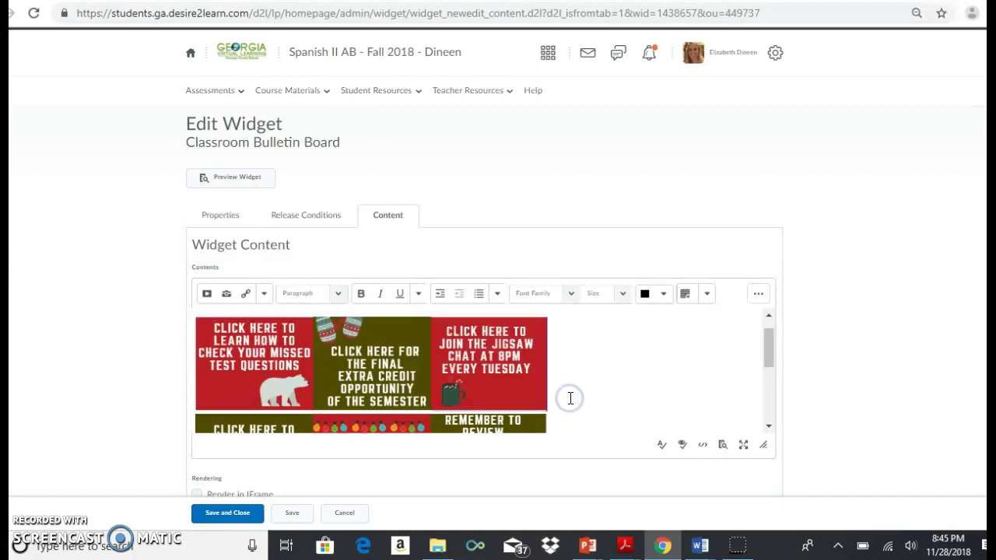
key("Return")
key("BackSpace")
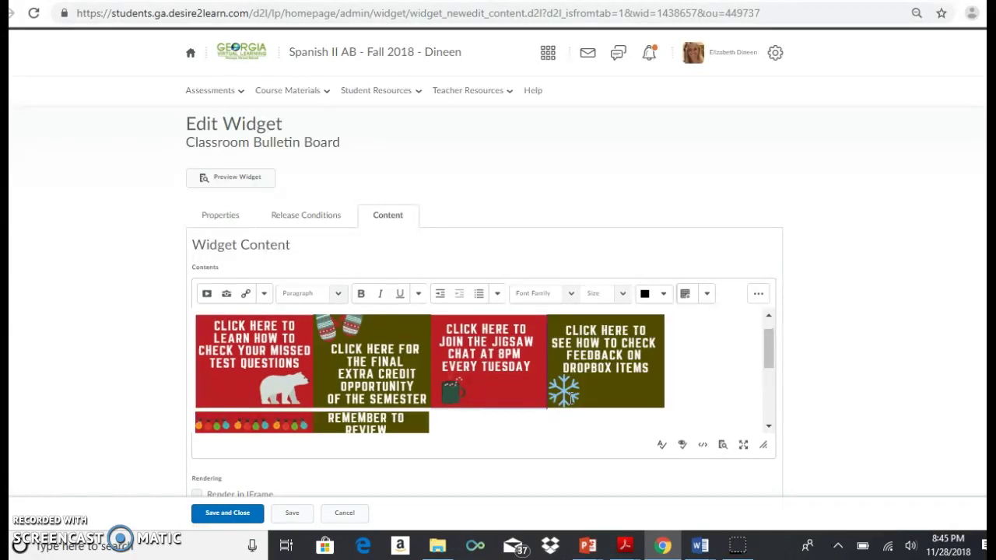
key("Return")
left_click(562, 412)
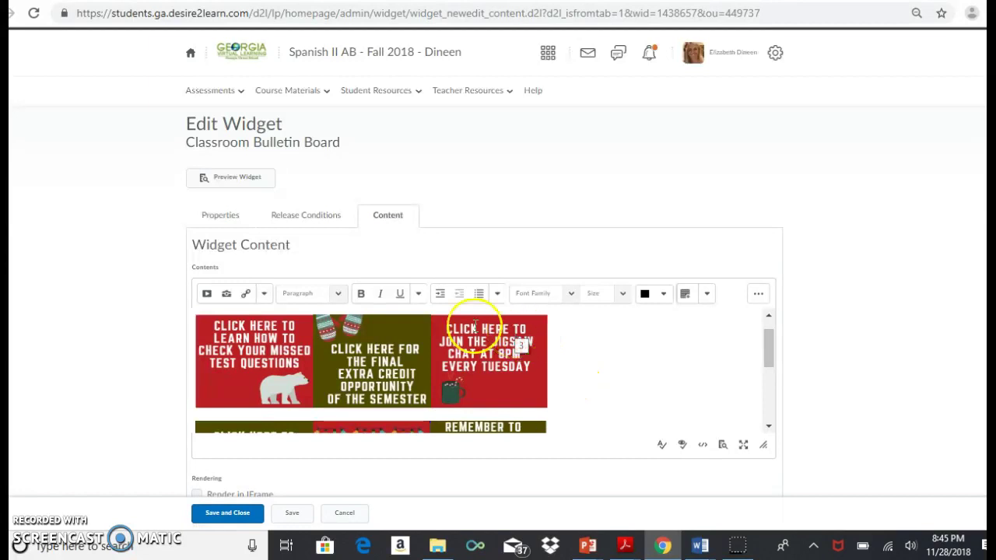
left_click(340, 298)
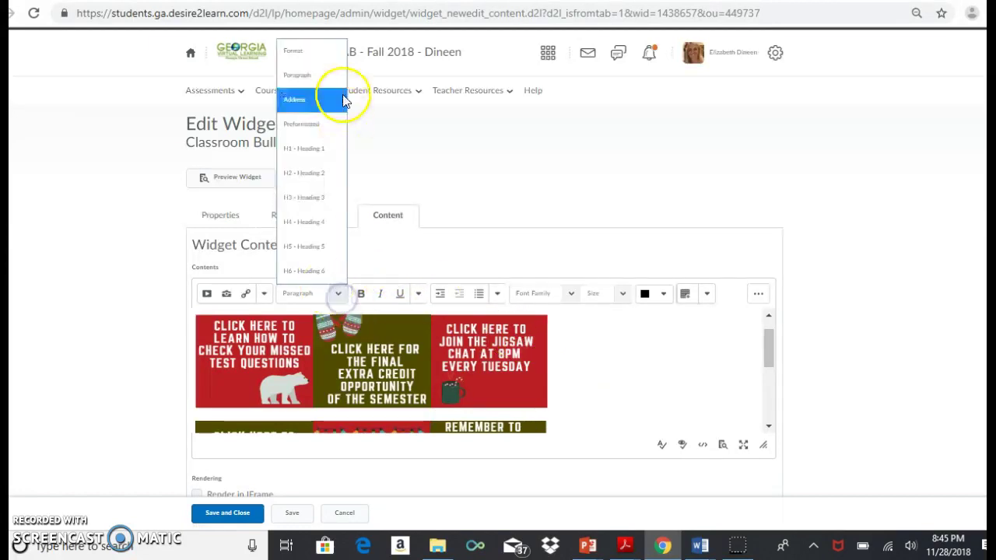
left_click(423, 412)
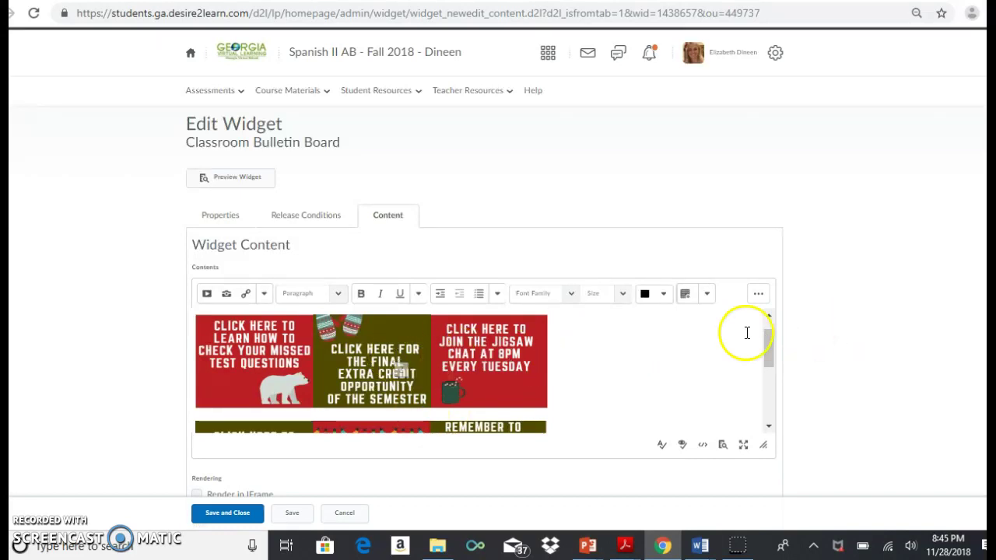
Step: Examine the individual tile images across both rows of the bulletin board, selecting them one at a time
mouse_move(769, 350)
left_mouse_down()
mouse_move(769, 387)
mouse_move(767, 349)
left_mouse_up()
left_click(520, 359)
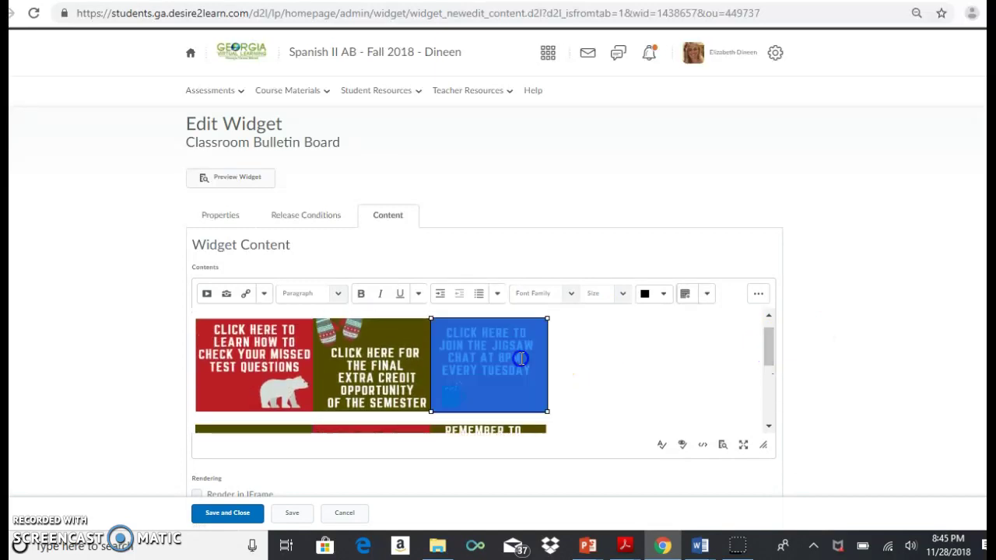
left_click(419, 357)
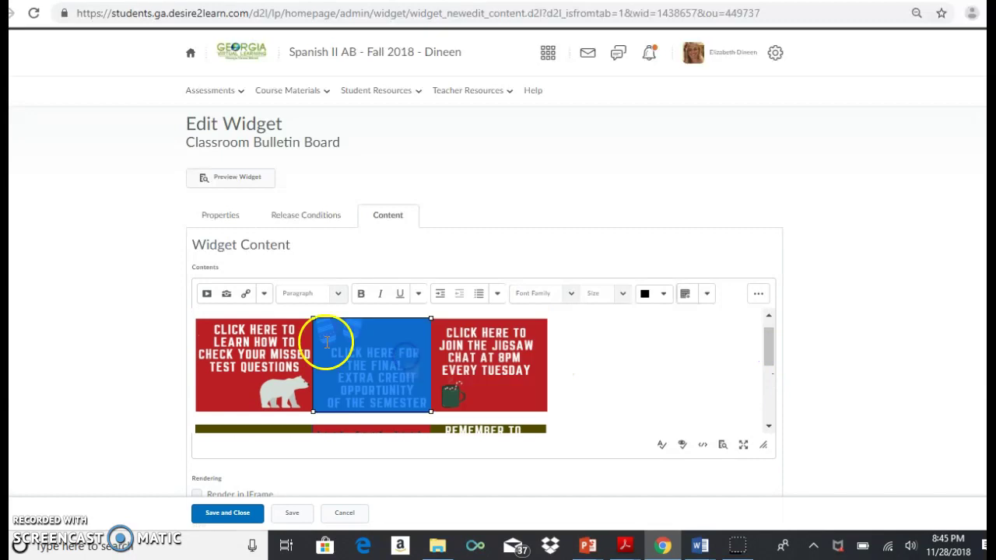
left_click(278, 337)
left_click(360, 351)
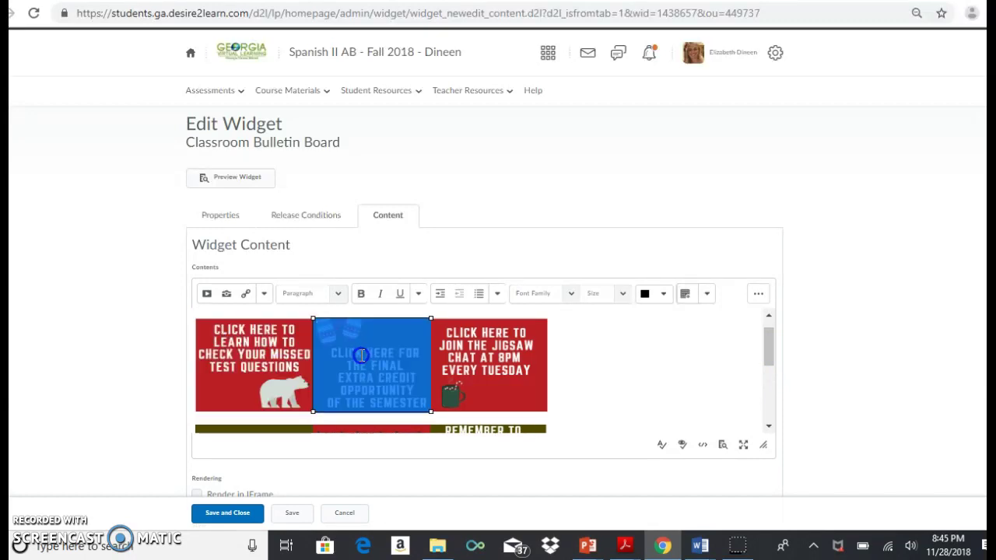
left_click(476, 364)
left_click(768, 337)
left_click_drag(769, 337, 773, 361)
left_click(447, 391)
left_click(400, 392)
left_click(267, 401)
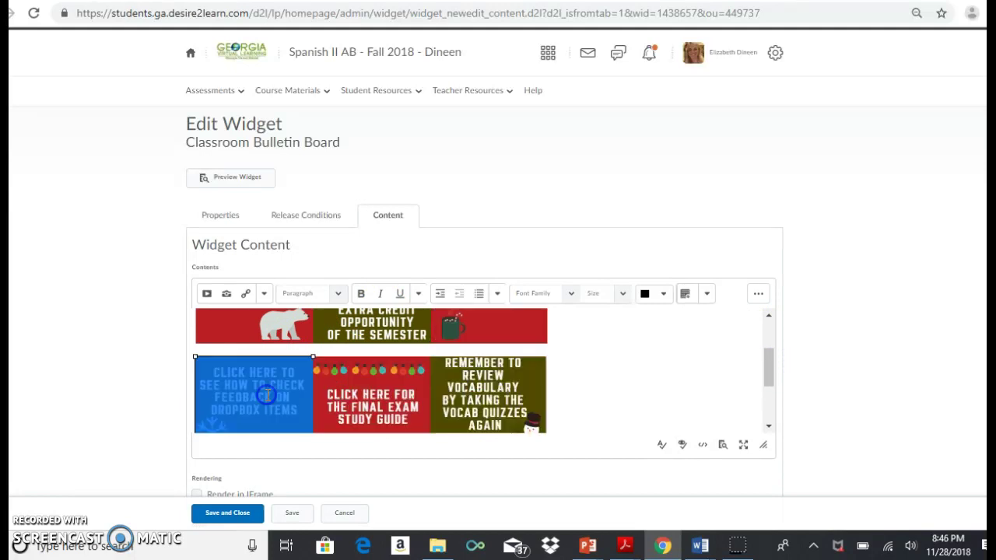
left_click(267, 328)
left_click_drag(765, 376, 764, 354)
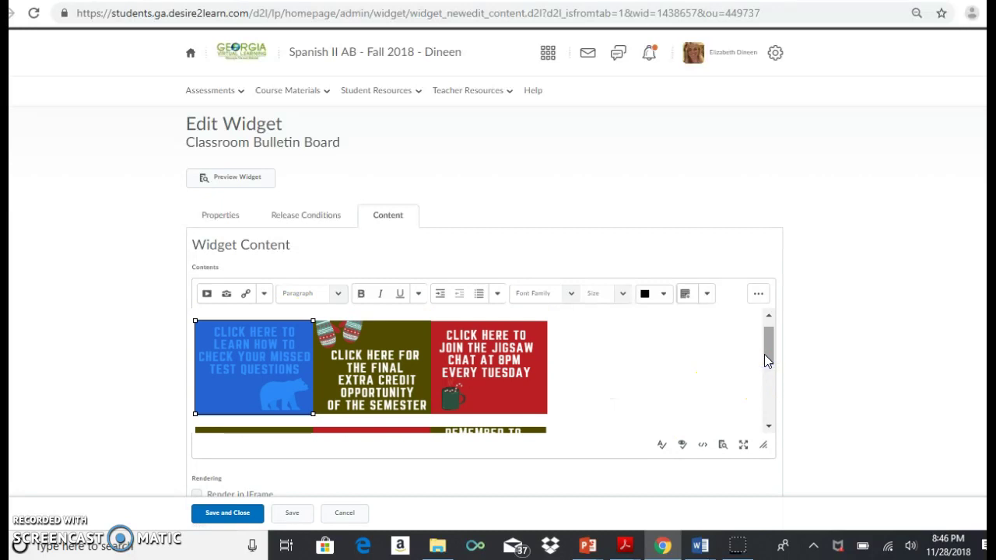
Step: Examine the URL quicklink form for the missed test questions tile, including its address, title and target options, and cancel without inserting a link
left_click(294, 365)
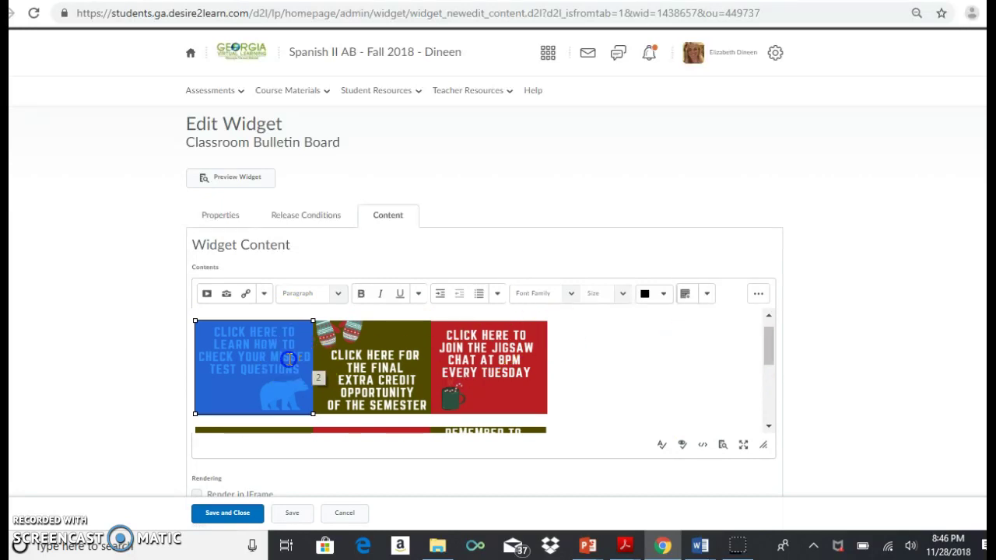
left_click(246, 300)
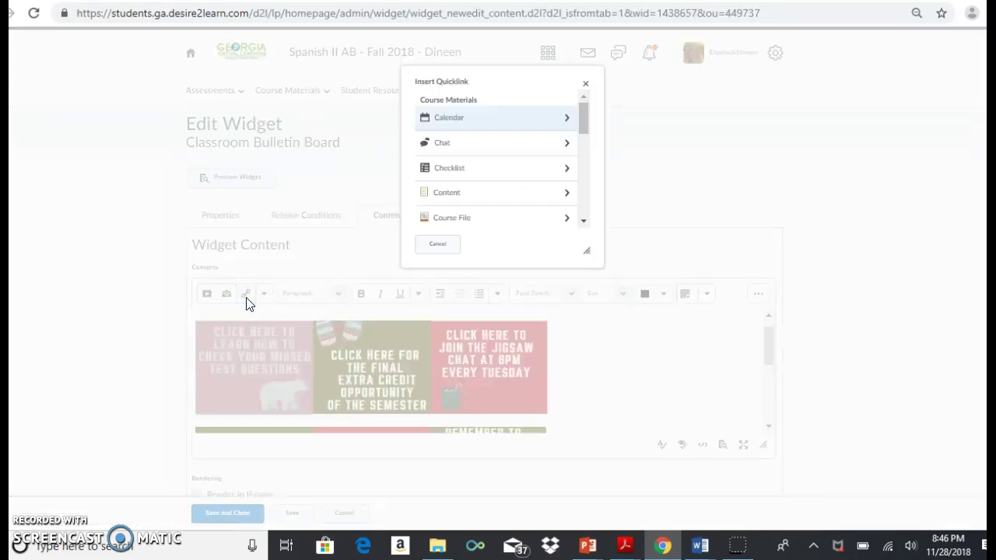
left_click_drag(610, 159, 609, 270)
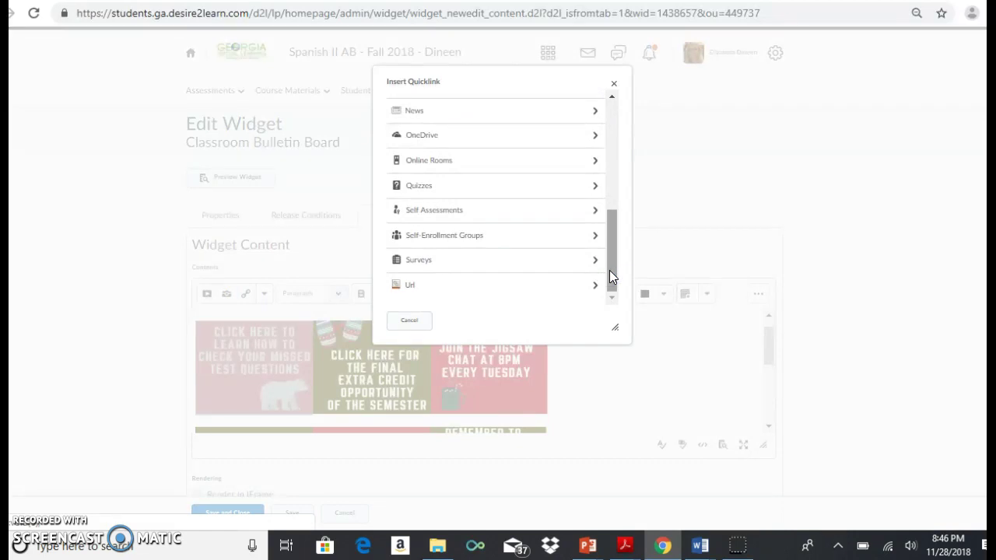
left_click(549, 287)
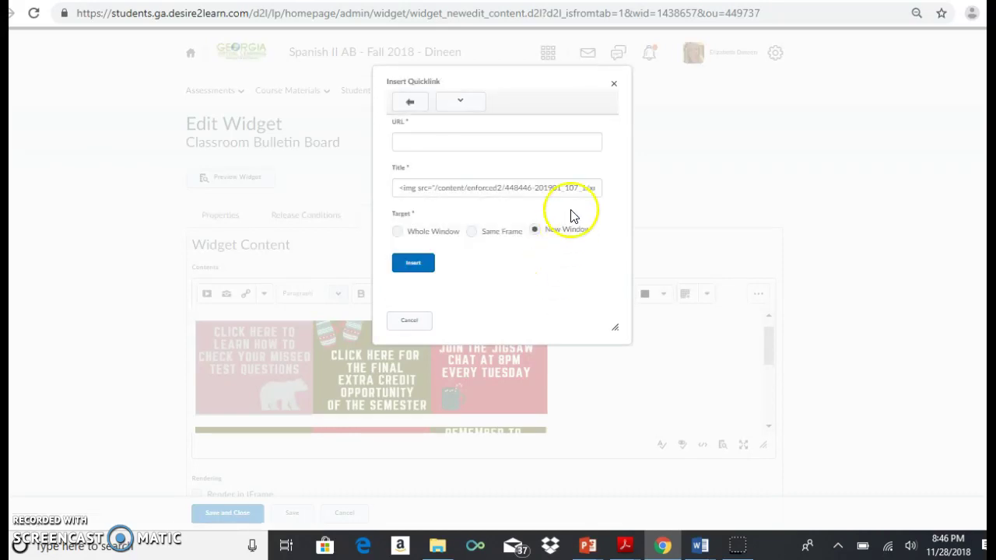
left_click(536, 143)
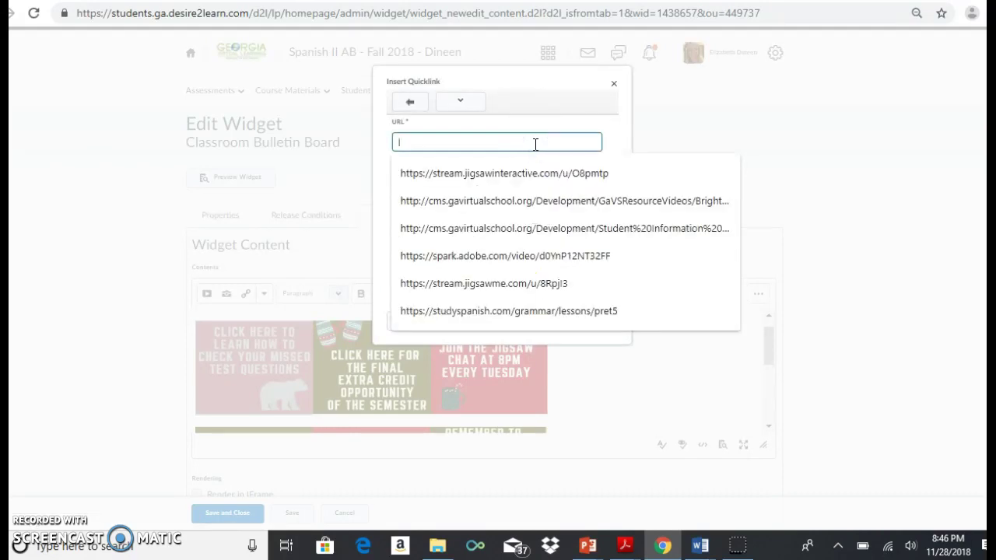
left_click(536, 142)
left_click(572, 136)
left_click(440, 245)
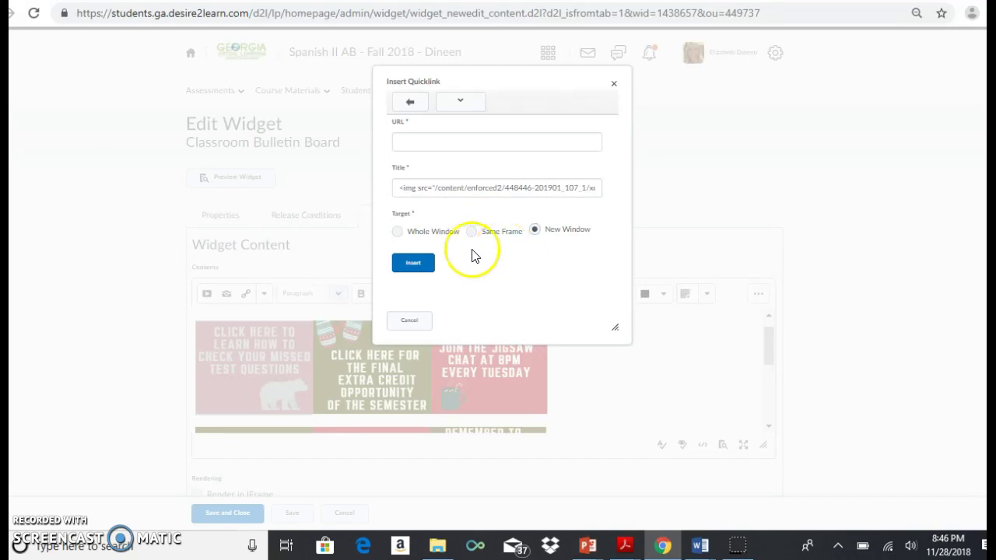
left_click(413, 265)
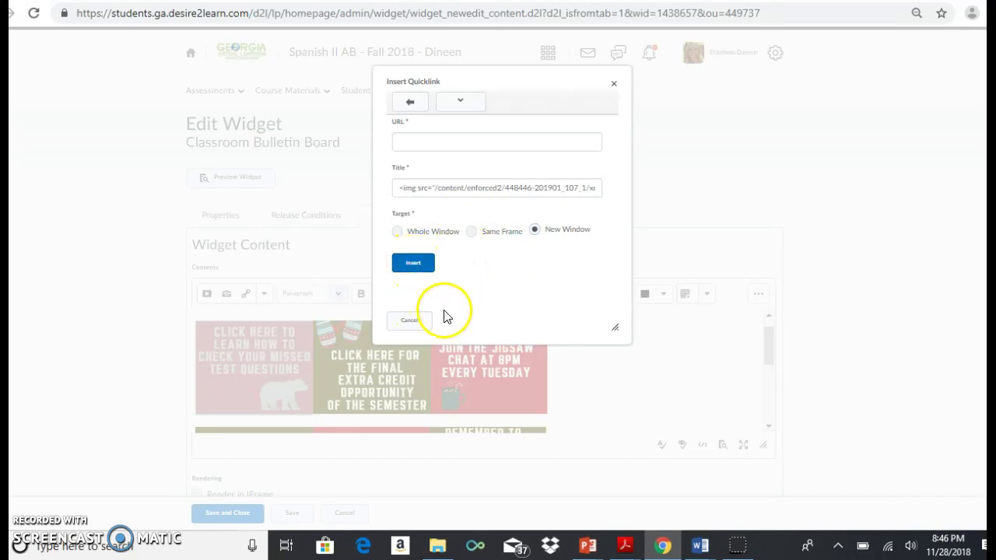
Step: Locate Spanish 2AB Study Guide.docx among the course files as a quicklink for the final exam study guide tile, and cancel without inserting it
left_click_drag(772, 349, 779, 385)
left_click(360, 375)
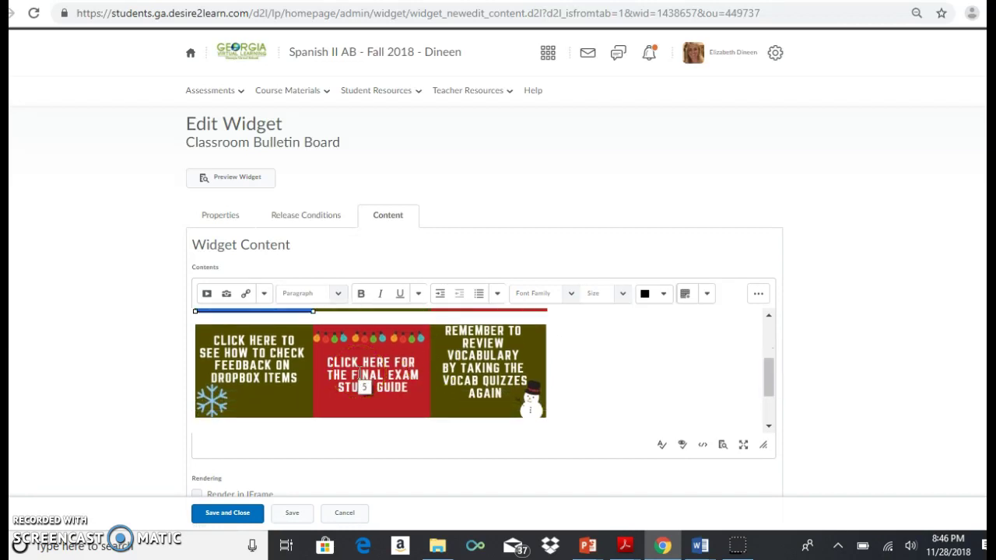
left_click(360, 374)
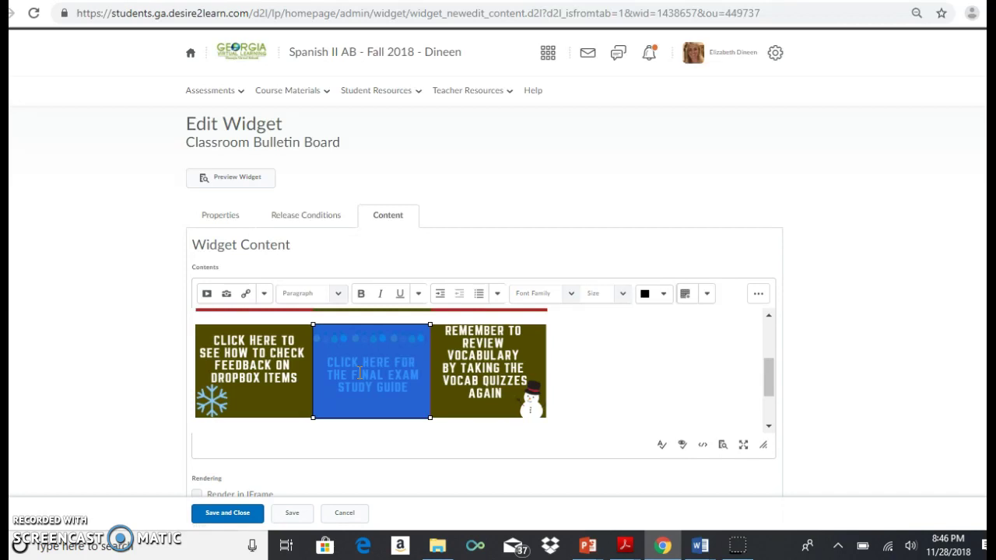
left_click(244, 300)
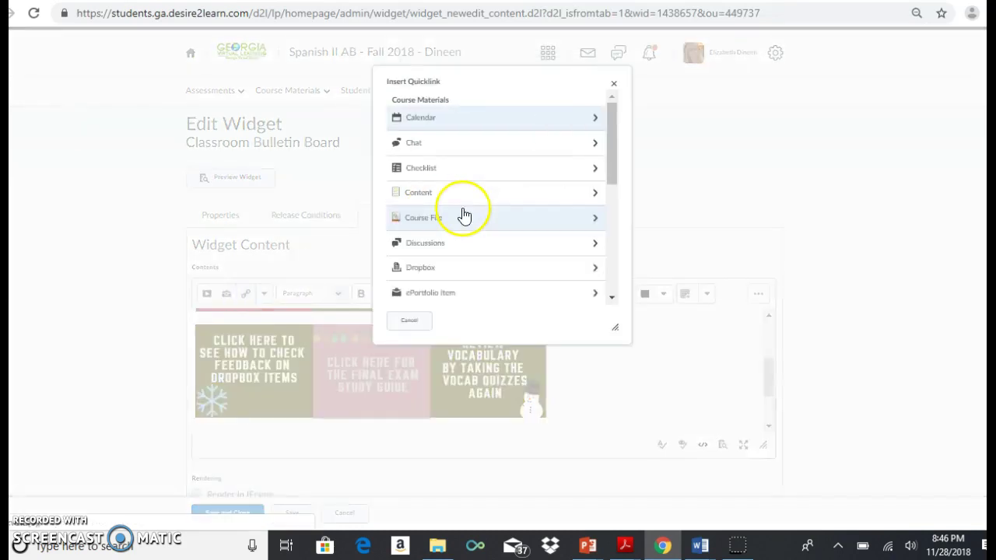
left_click(571, 224)
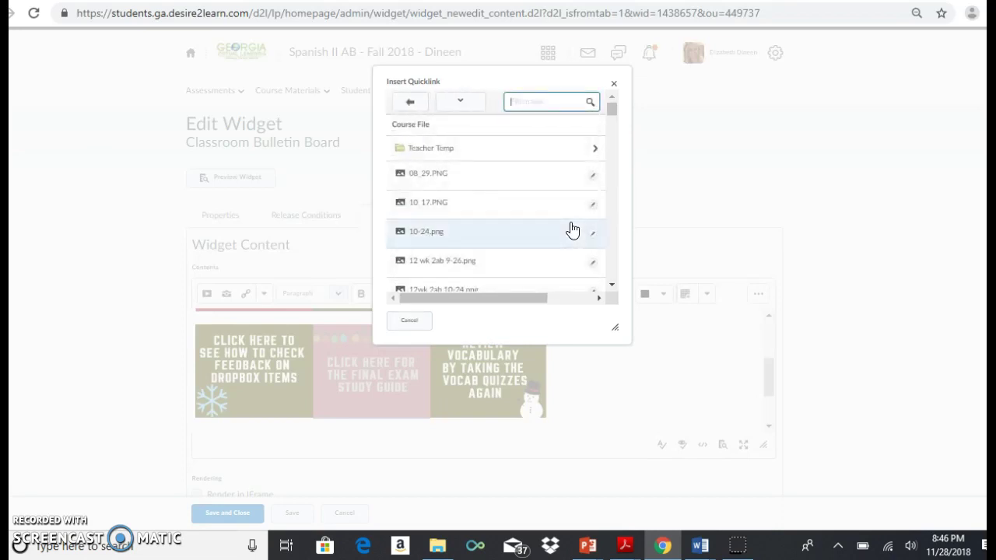
left_click(570, 149)
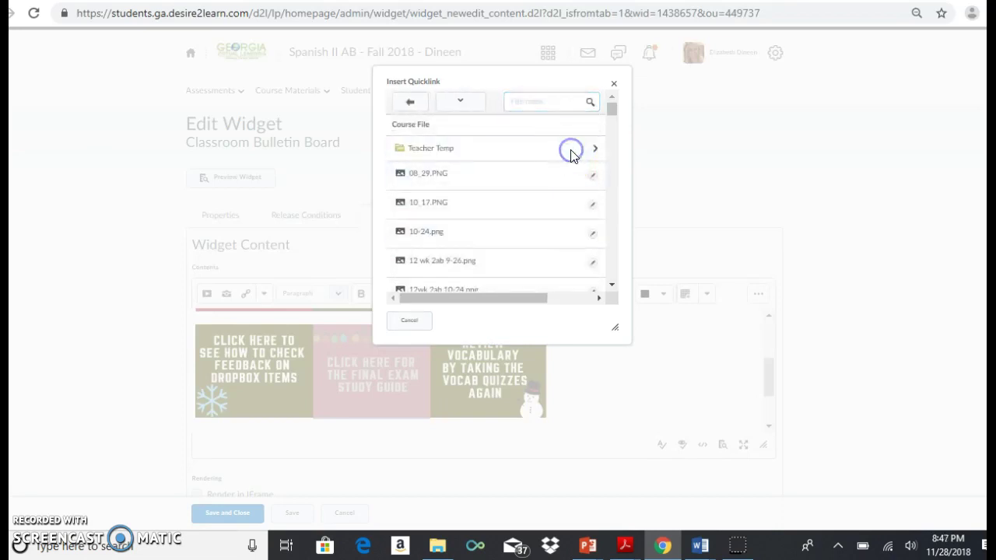
left_click_drag(610, 139, 625, 276)
left_click(480, 242)
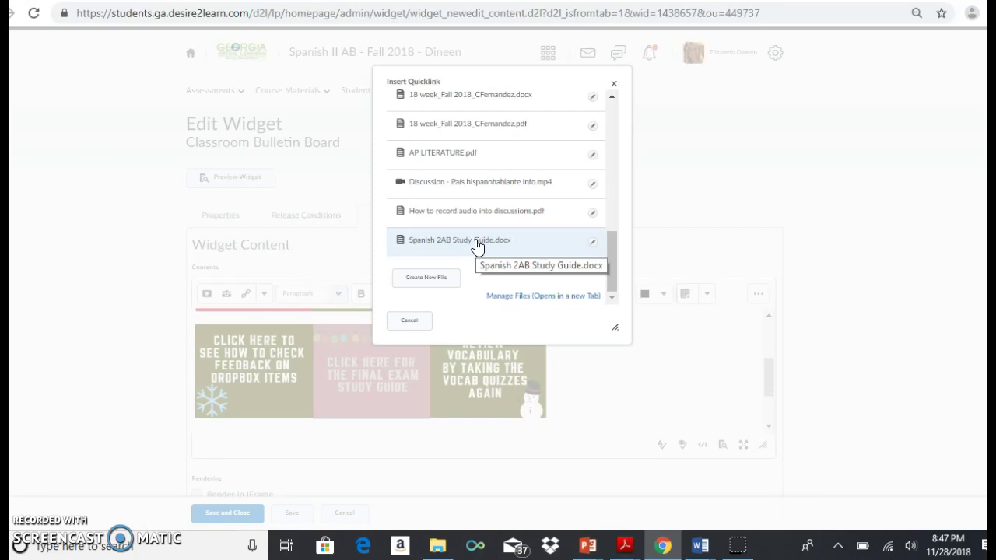
left_click(420, 320)
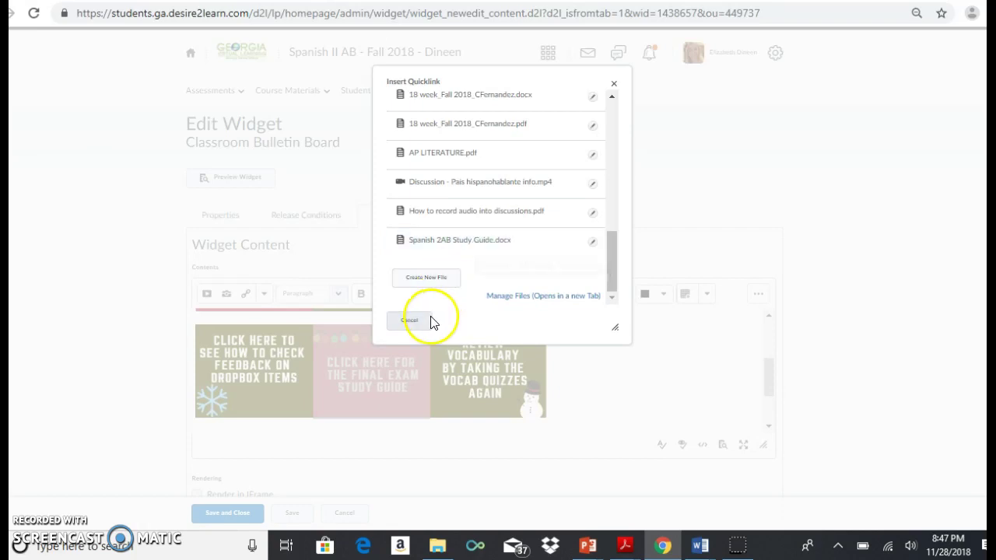
Step: Examine the second-row tiles as separately linkable images, selecting the Dropbox feedback, final exam study guide and vocab quizzes tiles one at a time
left_click(258, 372)
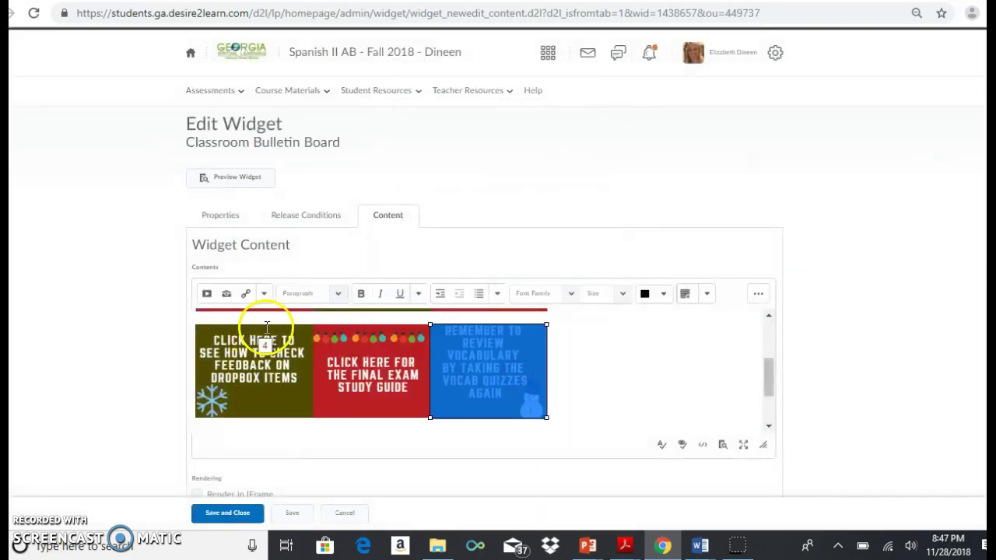
left_click(235, 378)
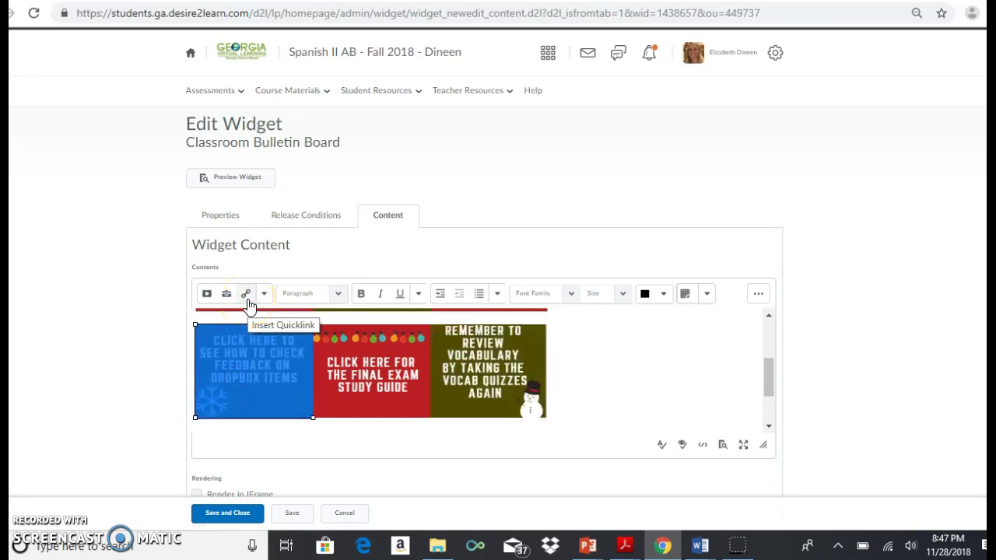
left_click(373, 385)
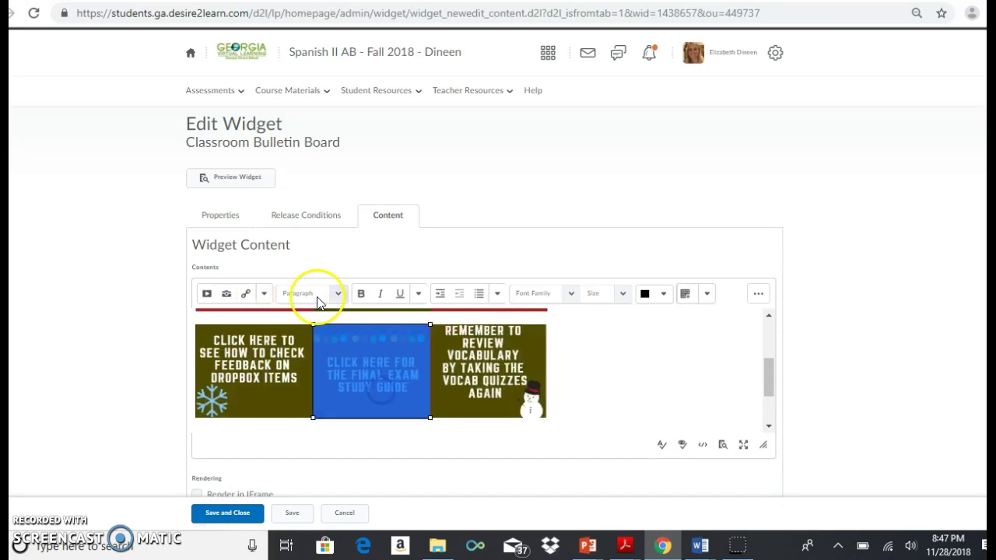
left_click(460, 365)
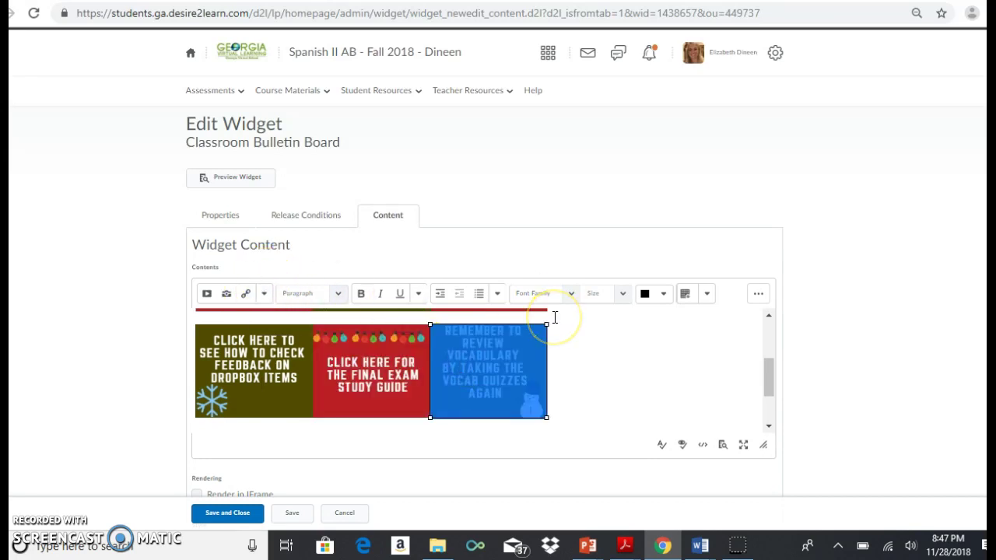
Step: Switch to the Canva design and capture the tile about watching the previous unit review on Jigsaw with Greenshot, closing the capture without saving
key("ctrl+Tab")
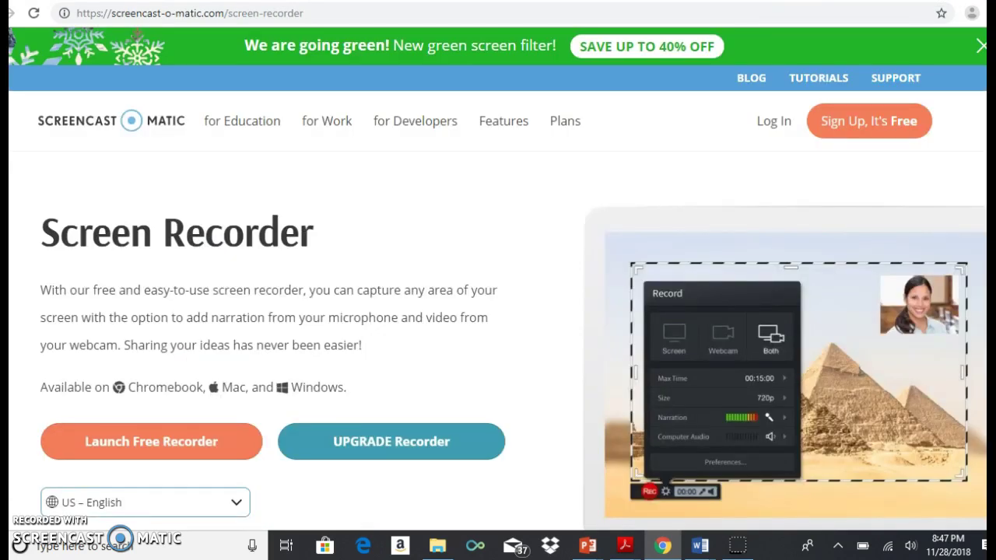
key("ctrl+Tab")
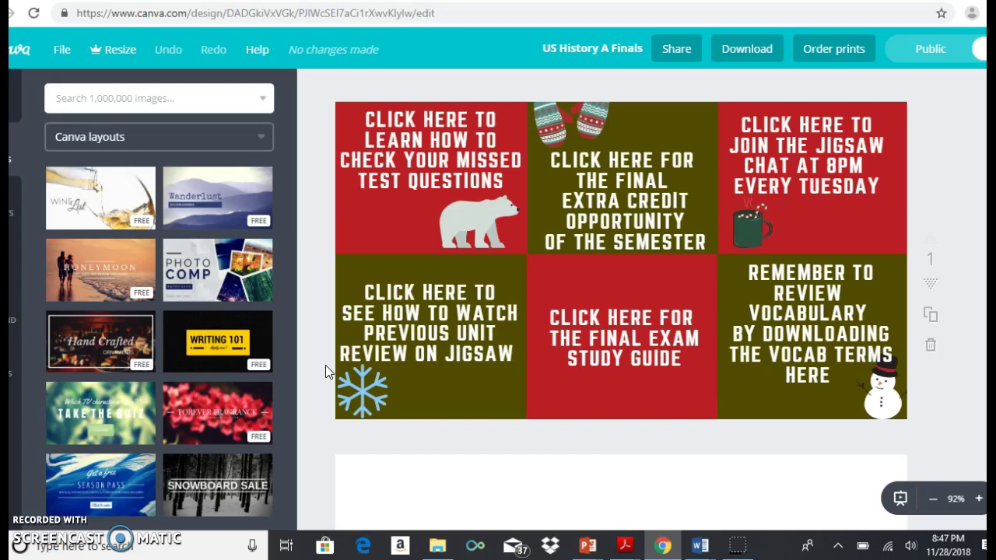
key("Print")
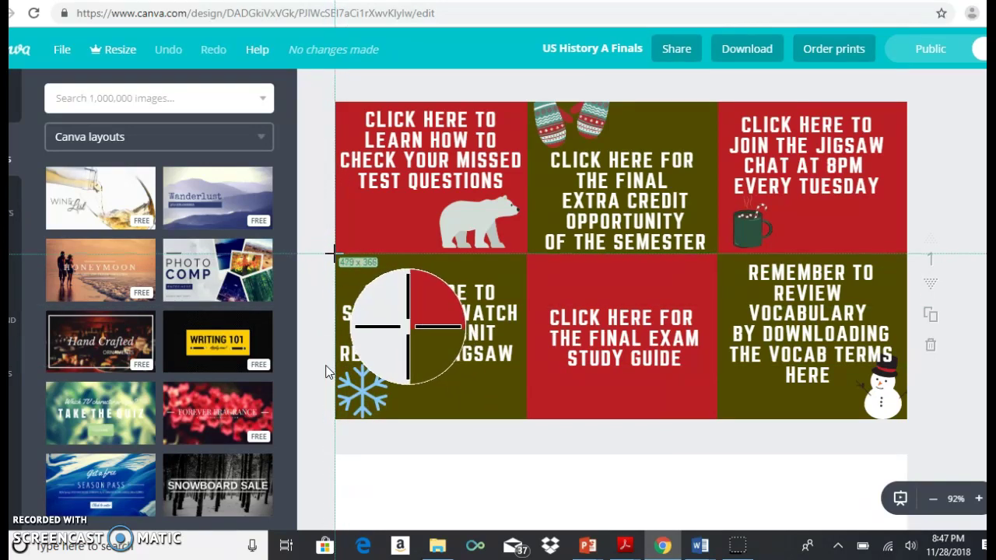
left_click_drag(335, 254, 527, 418)
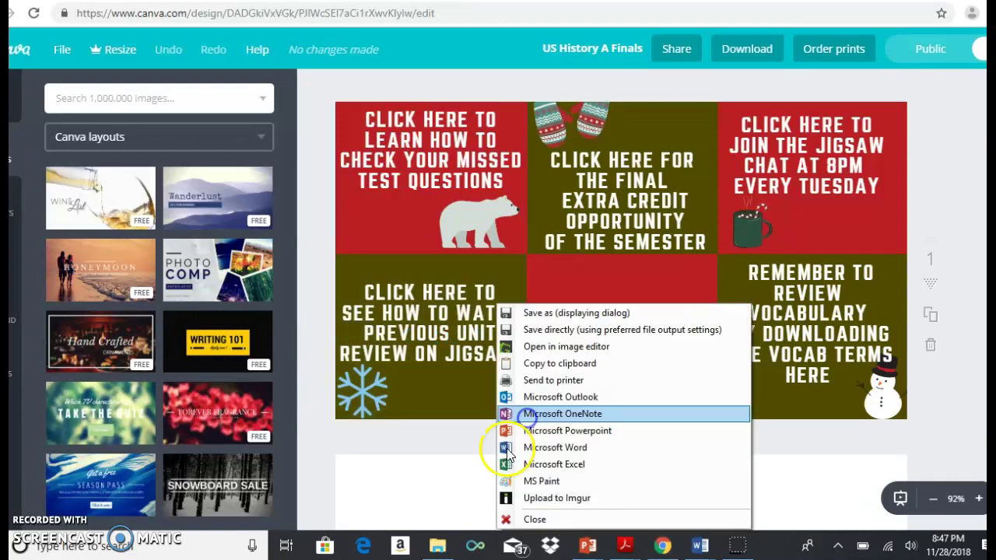
left_click(515, 520)
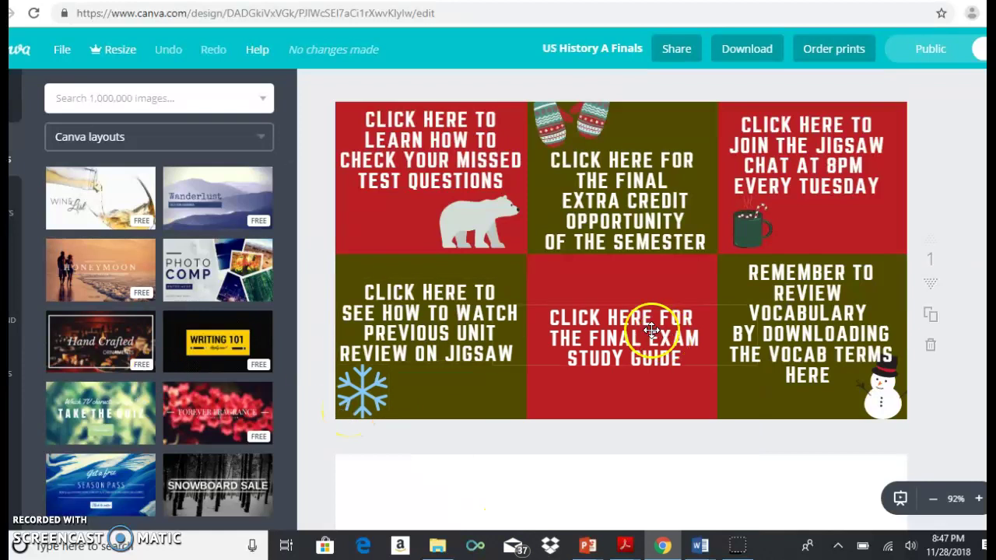